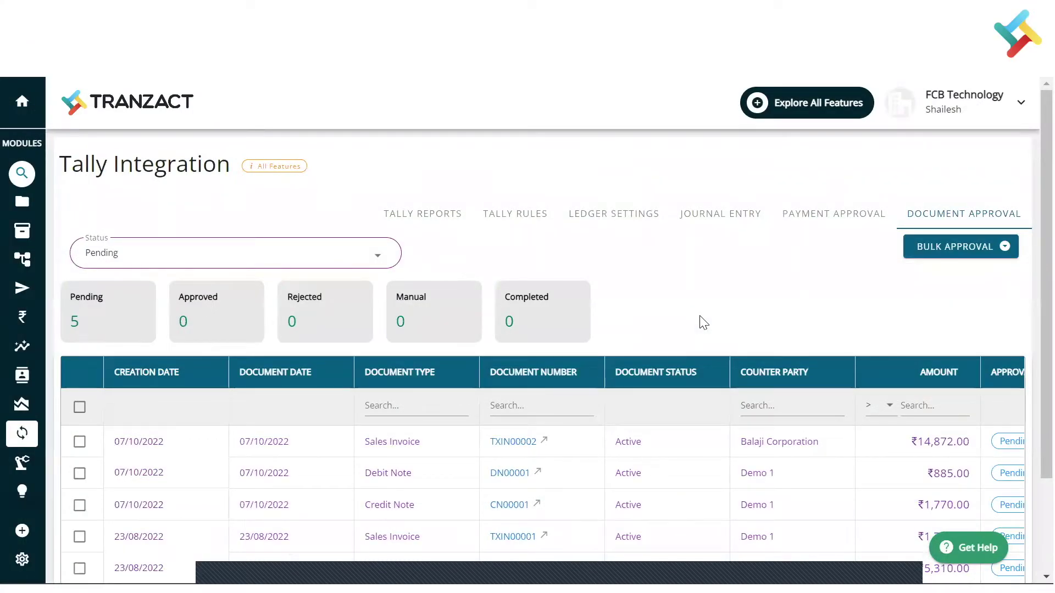
Check the purchase ledger settings, then return to the pending document approval list.
scroll(543, 412, "down", 2)
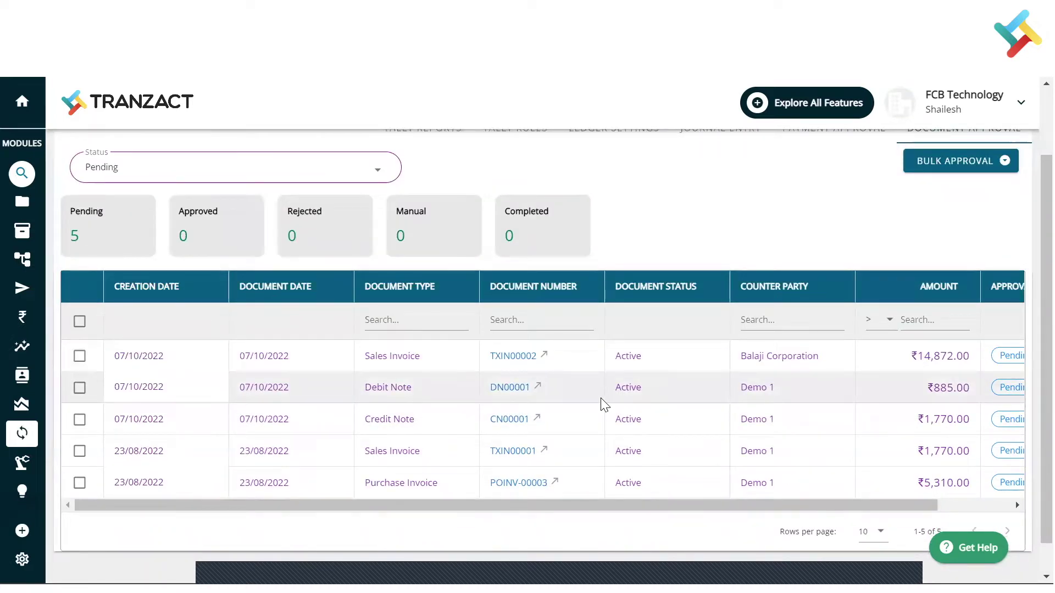
scroll(602, 400, "up", 2)
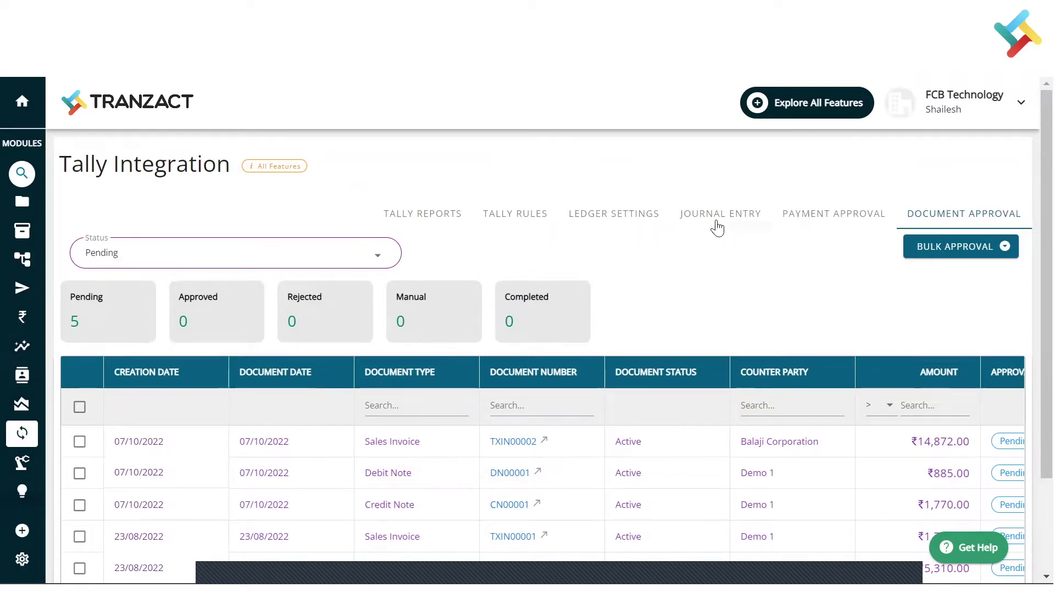
left_click(603, 218)
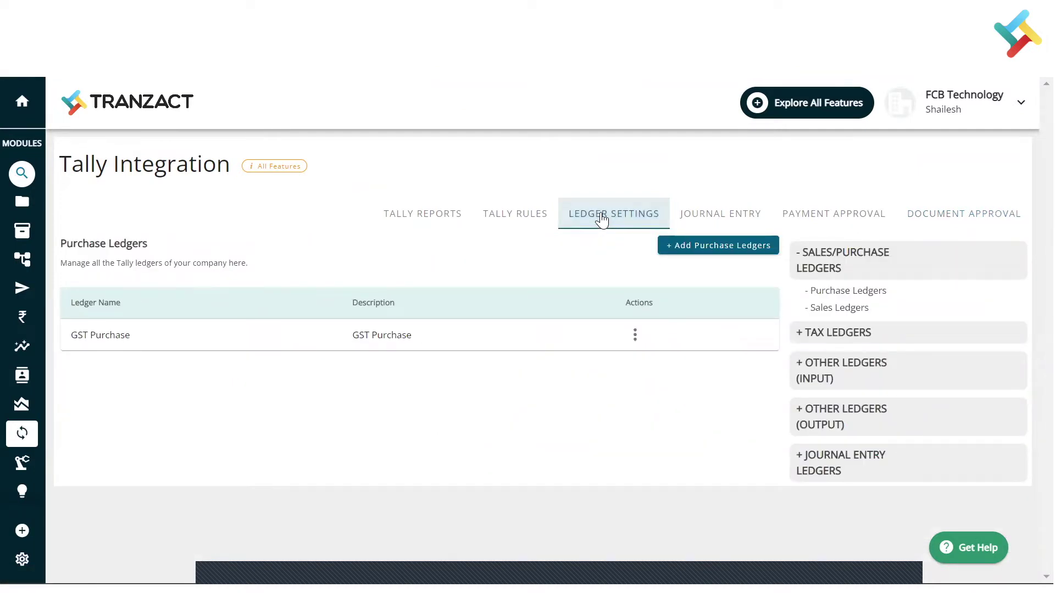
left_click(957, 226)
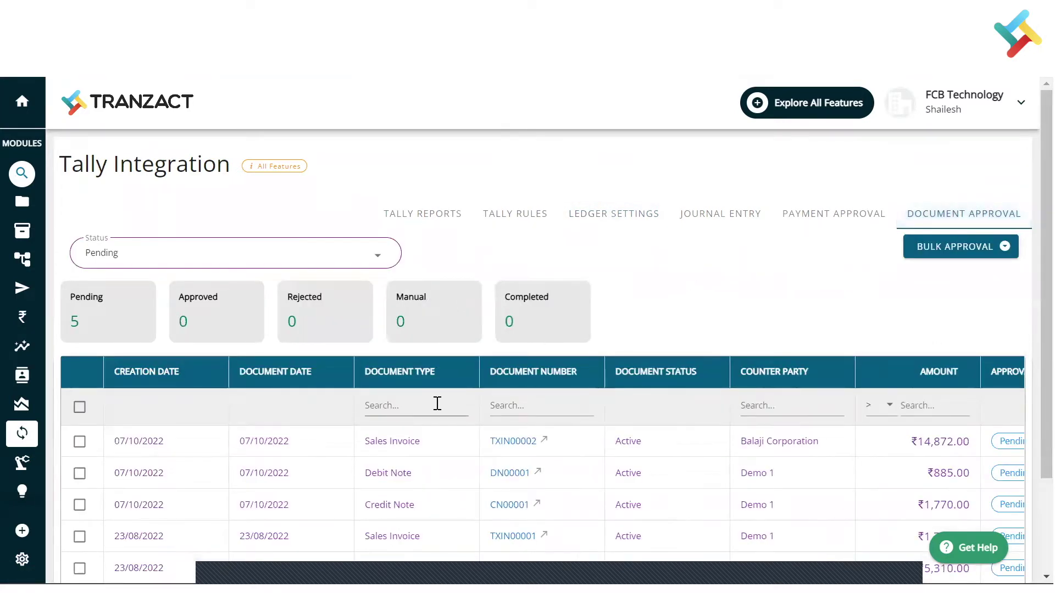
scroll(438, 407, "down", 2)
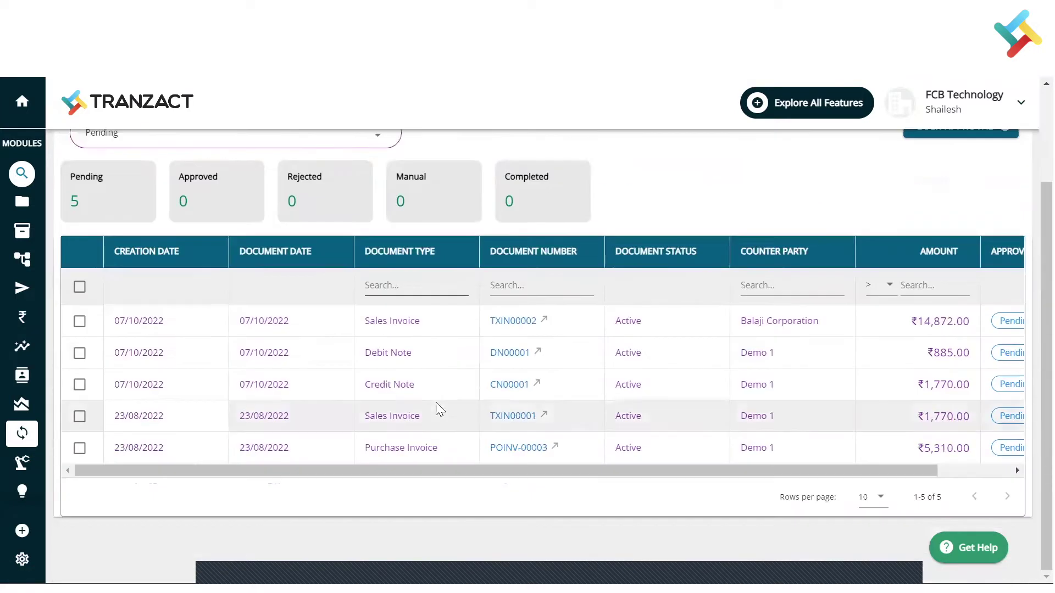
Select invoices TXIN00002 and TXIN00001 and bulk-approve only the selected invoices.
left_click(80, 323)
left_click(79, 420)
scroll(624, 334, "up", 2)
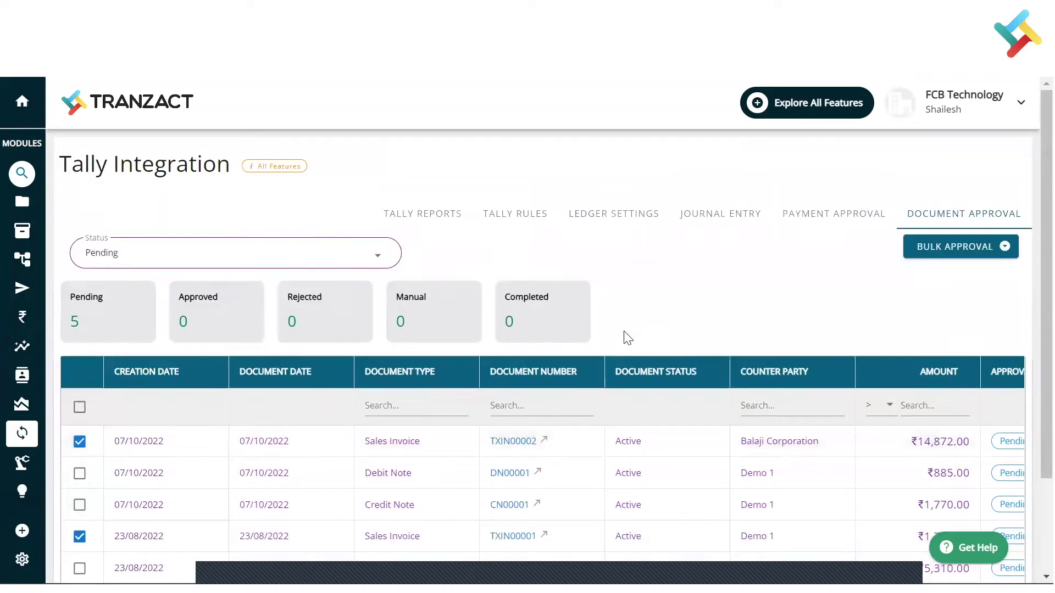
left_click(975, 247)
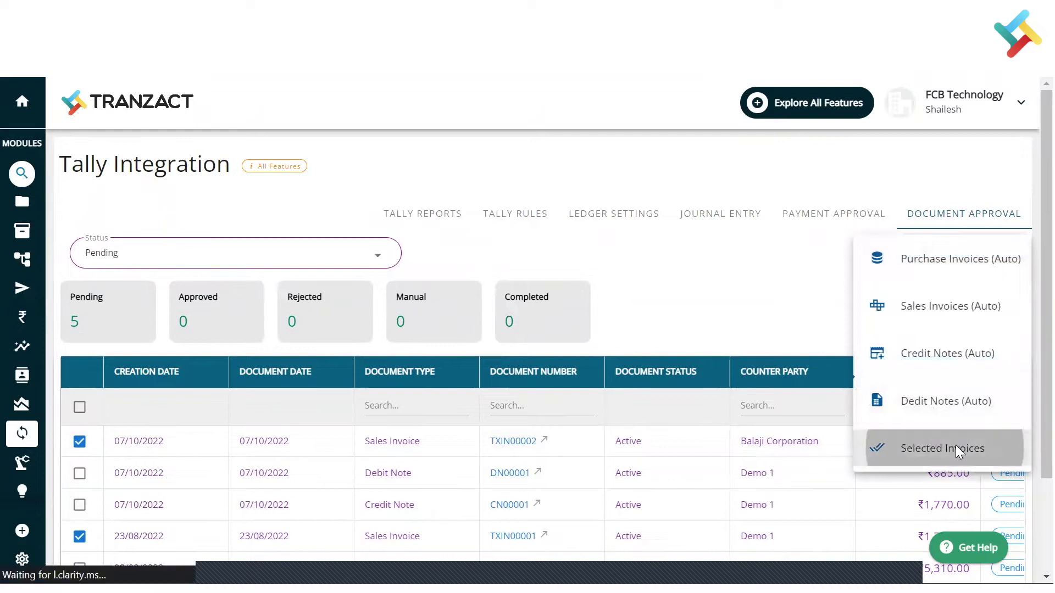
left_click(959, 451)
Set Approve on sales invoices TXIN00001 and TXIN00002.
scroll(632, 401, "down", 5)
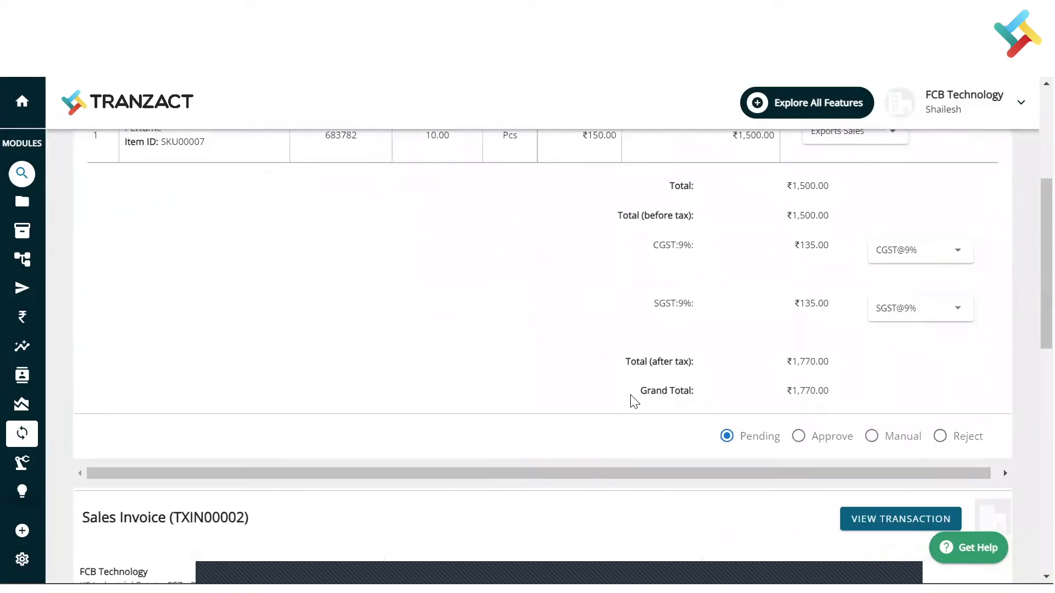
scroll(632, 401, "up", 2)
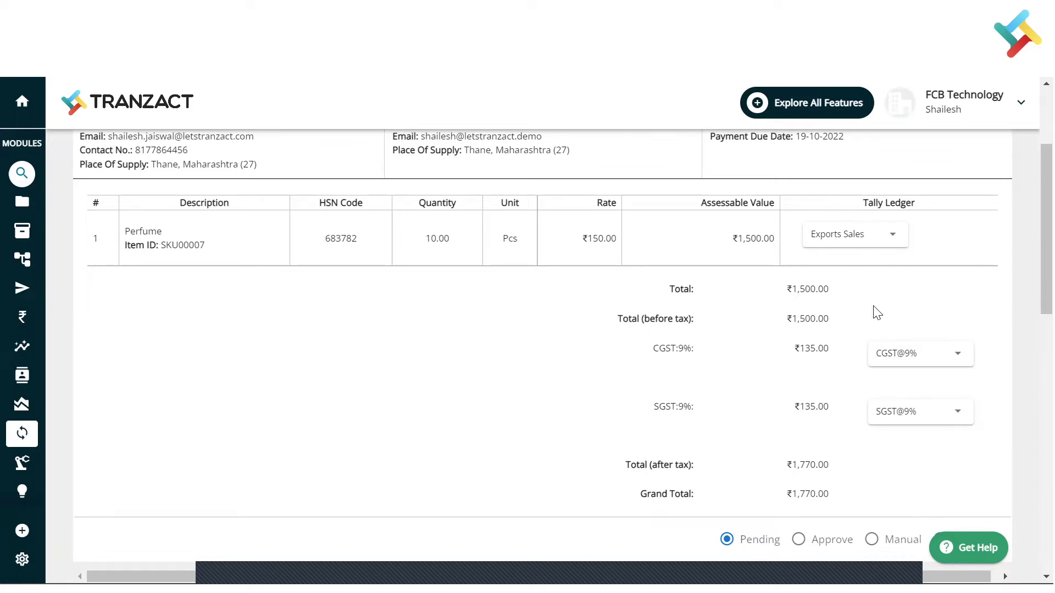
scroll(877, 313, "down", 3)
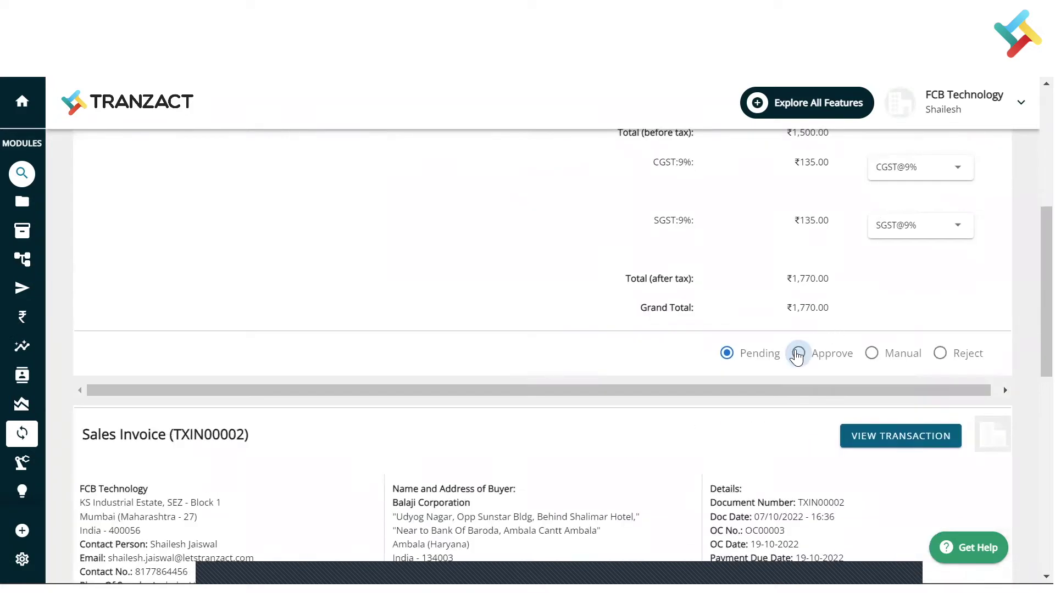
left_click(798, 355)
scroll(932, 383, "down", 10)
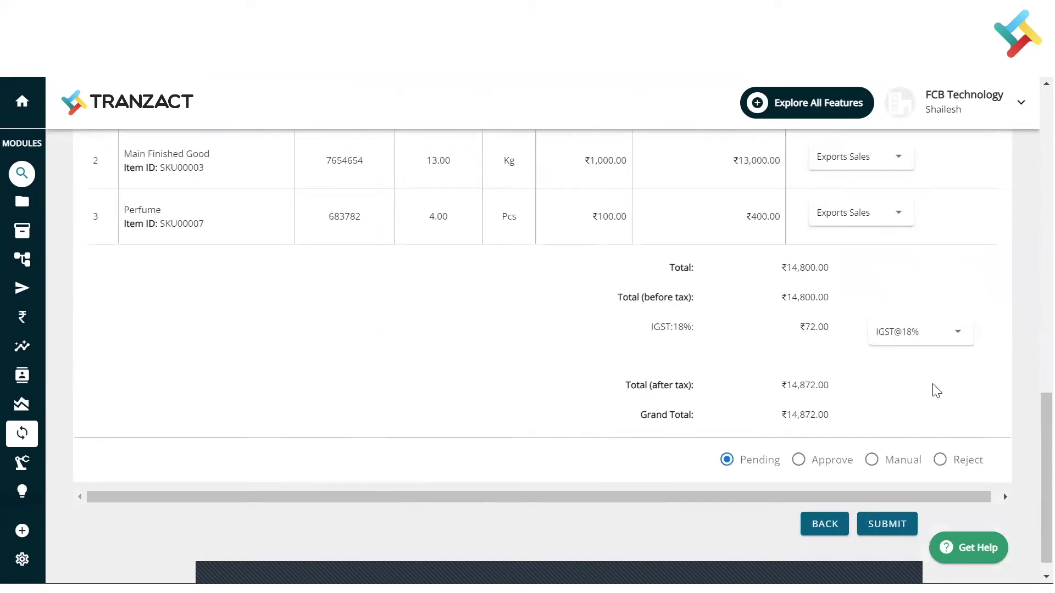
left_click(800, 460)
Submit and confirm both approvals, filter to Approved documents, then go to Tally Reports.
left_click(891, 524)
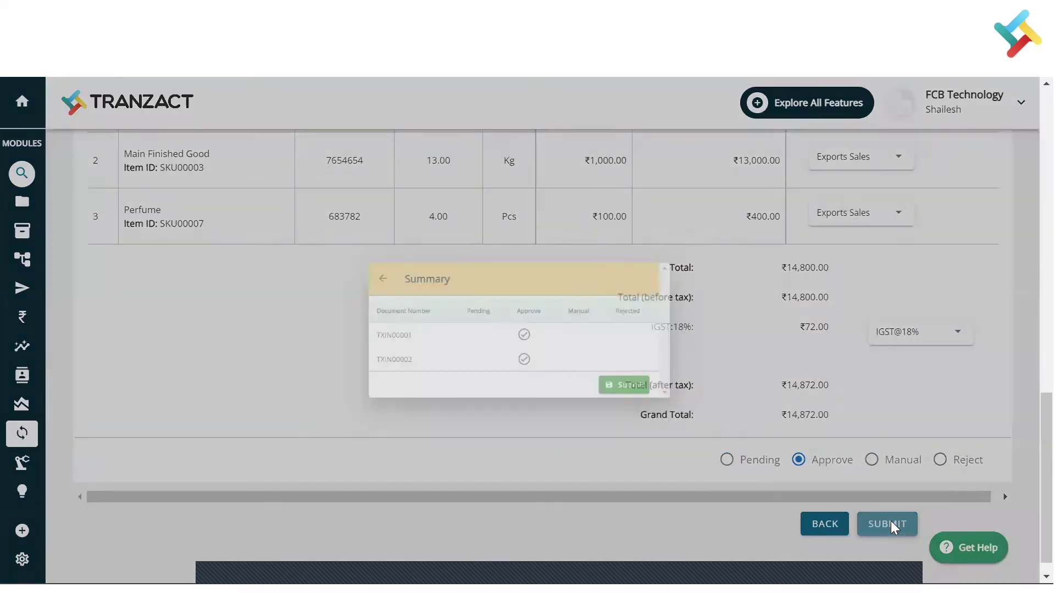
left_click(681, 404)
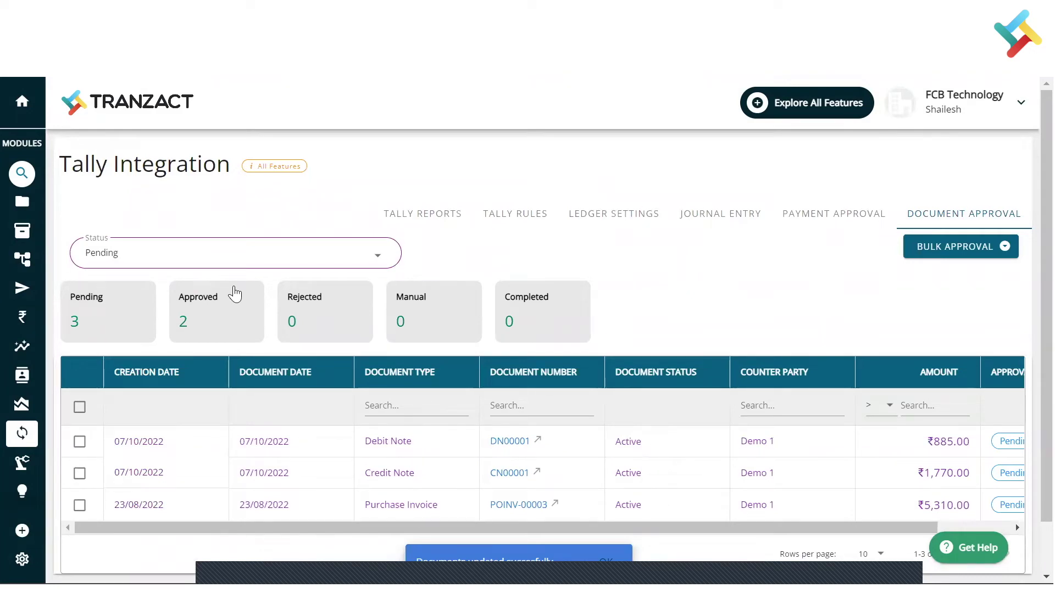
left_click(214, 308)
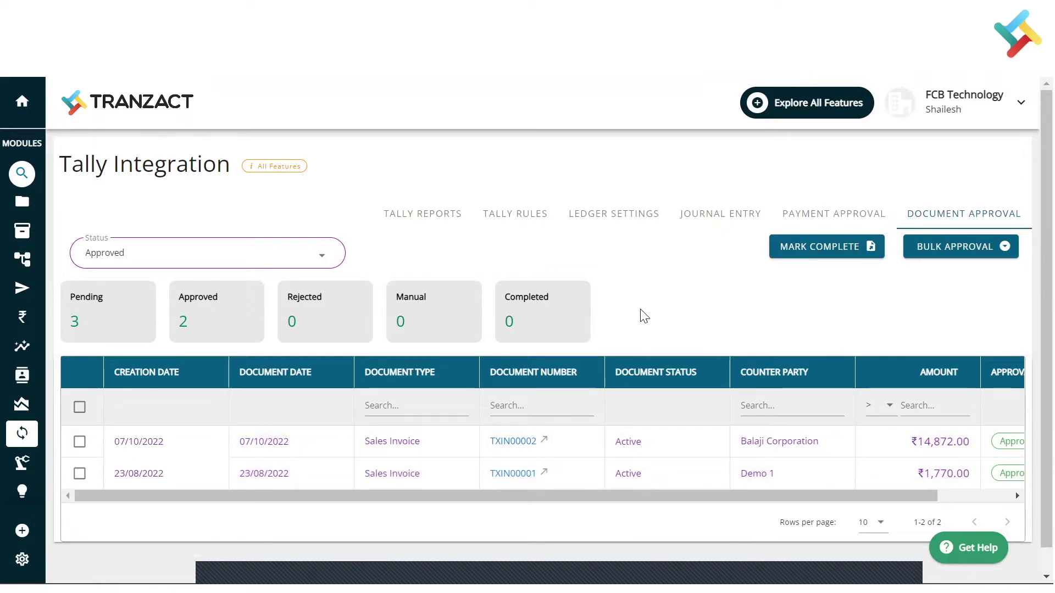
left_click(432, 212)
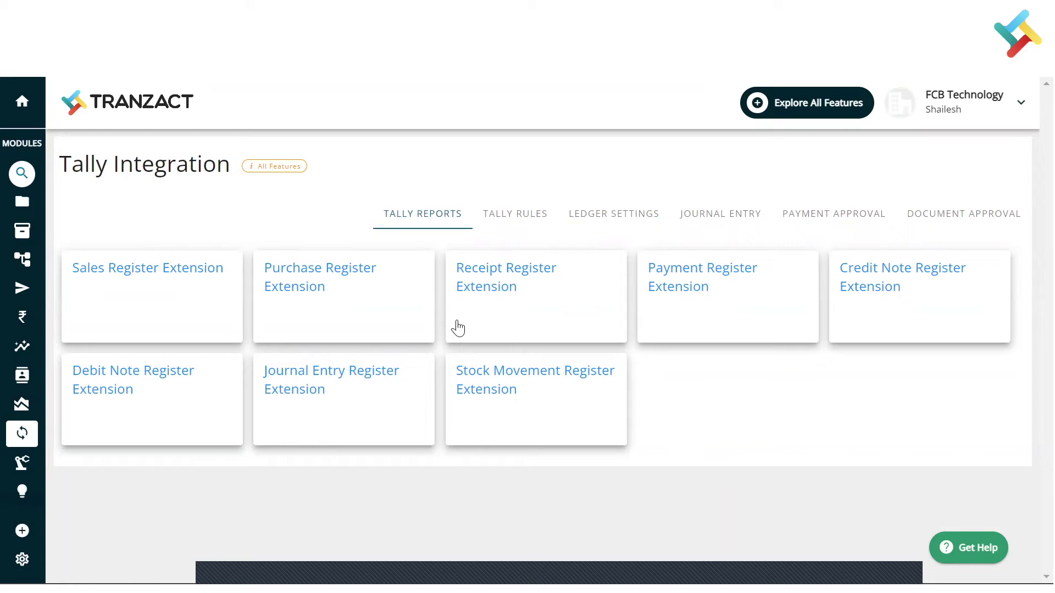
Generate the Sales Register Extension report with starting voucher number 1 and download it.
left_click(198, 273)
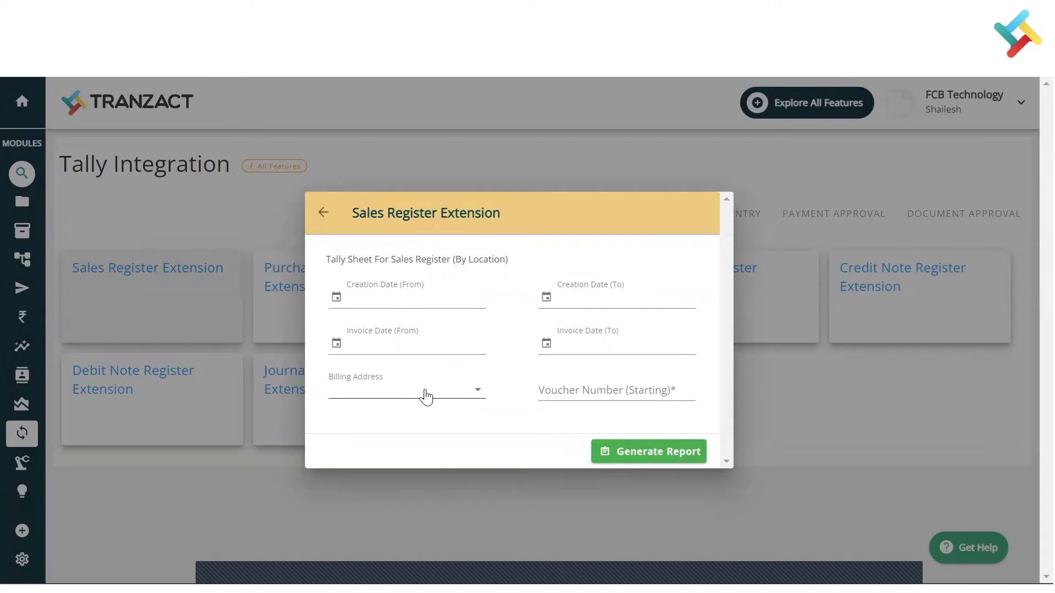
left_click(597, 396)
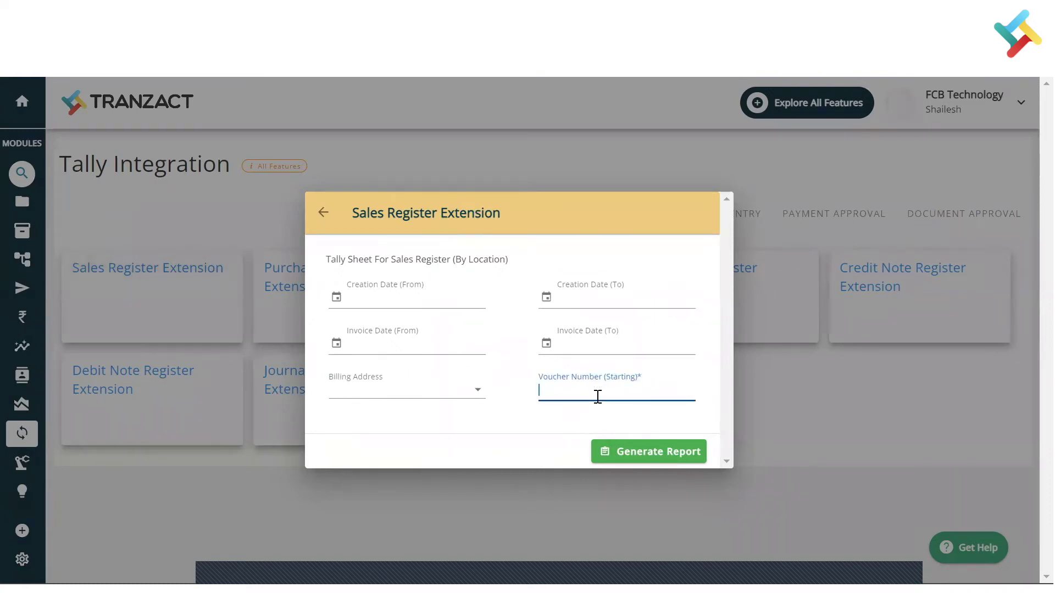
type("1")
left_click(660, 448)
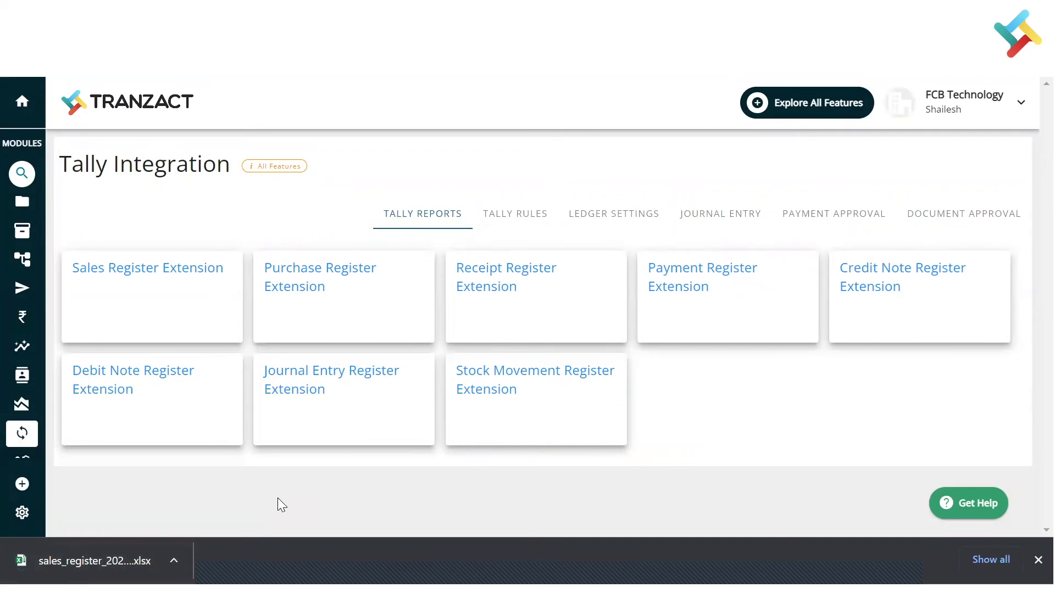
left_click(1038, 560)
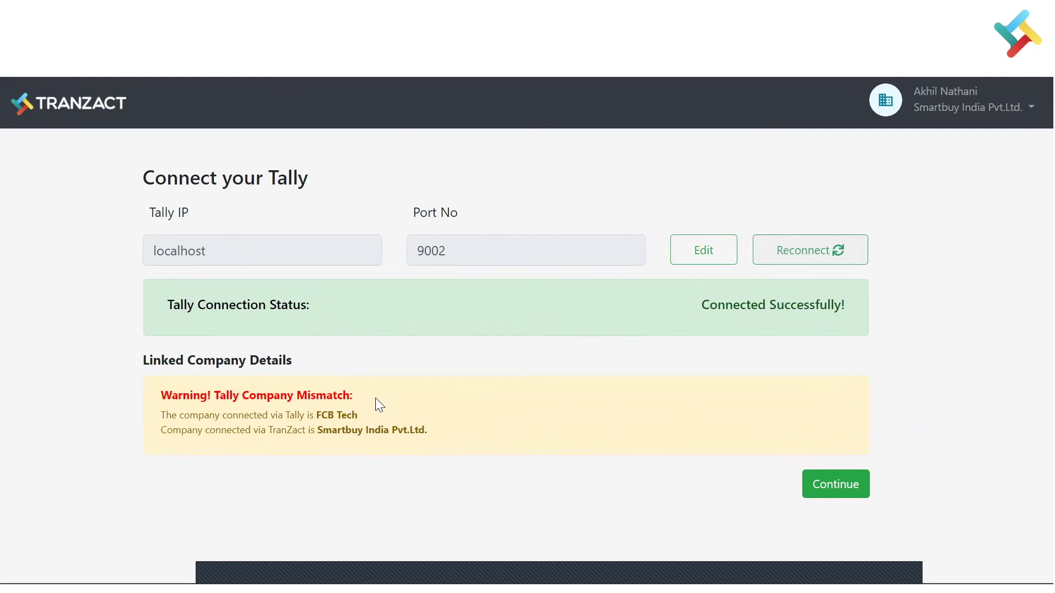
Continue past the Tally connection status page.
left_click(828, 492)
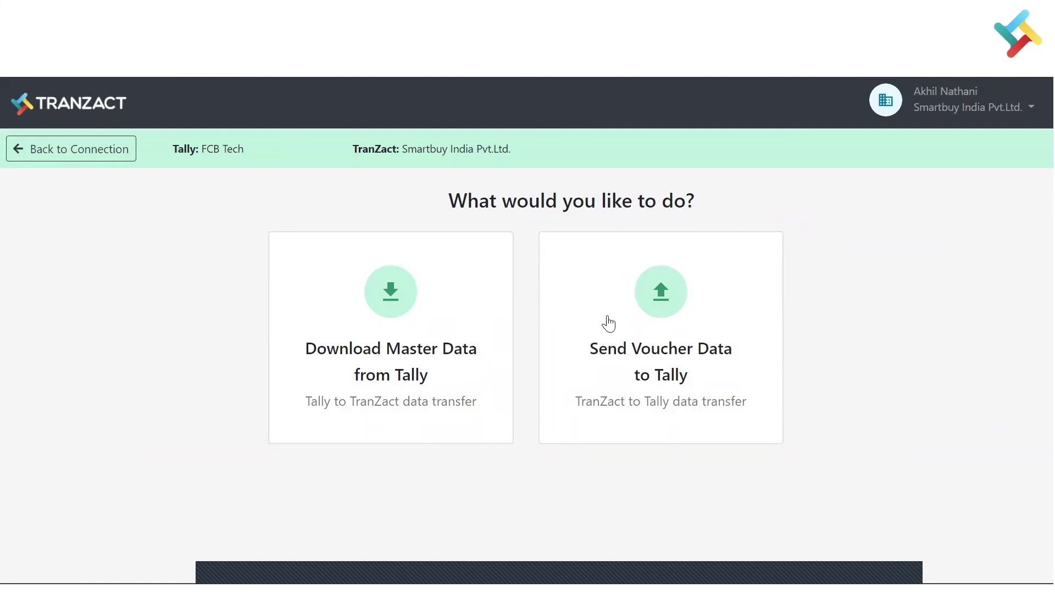
Upload sales_register_2022_10_19 (1).xlsx for sending to Tally as Sales Voucher data.
left_click(648, 335)
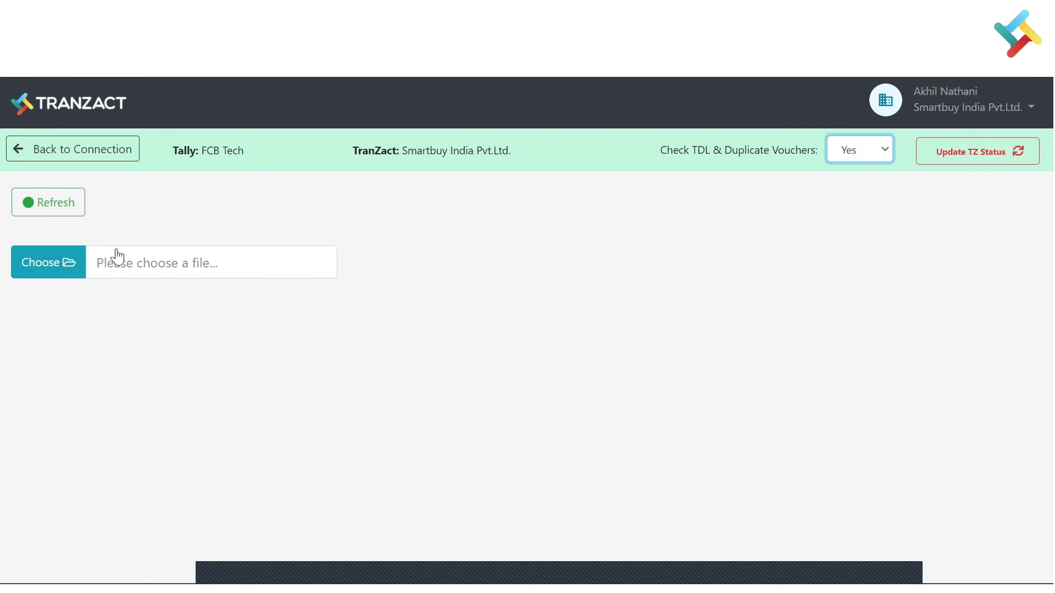
left_click(84, 261)
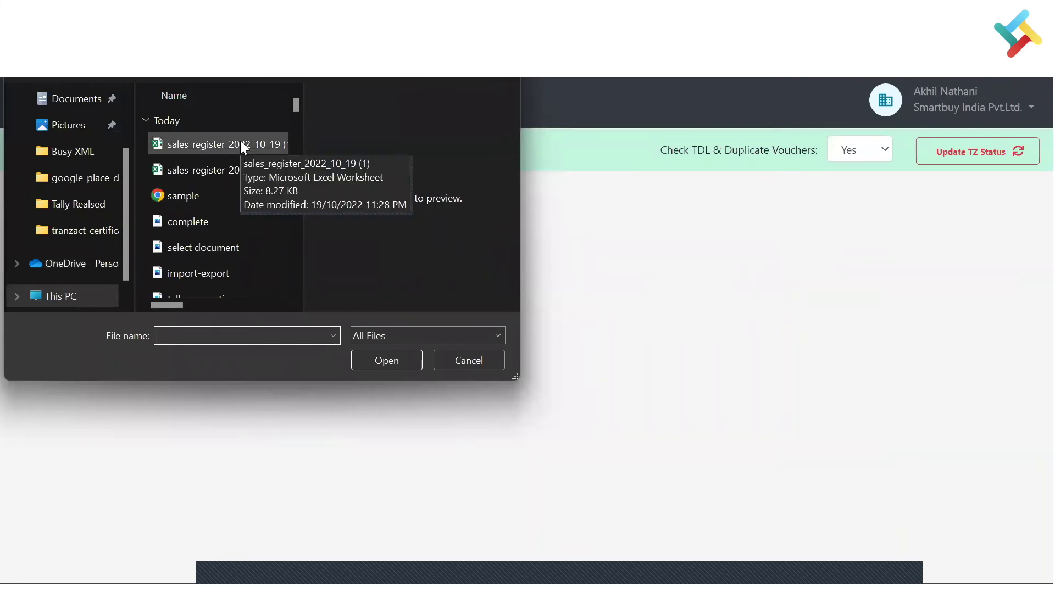
left_click(242, 144)
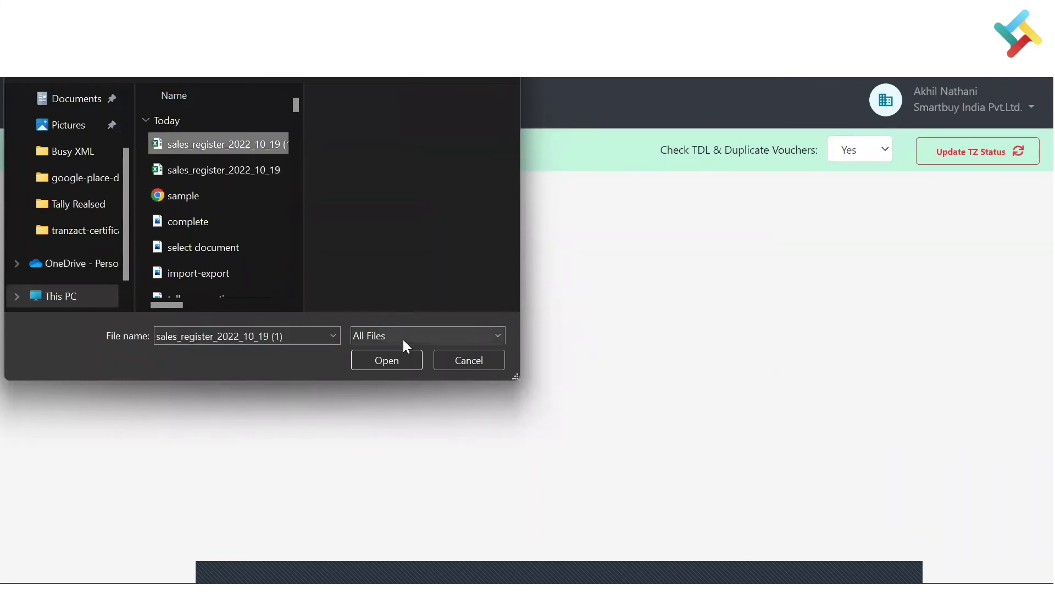
left_click(384, 362)
left_click(429, 266)
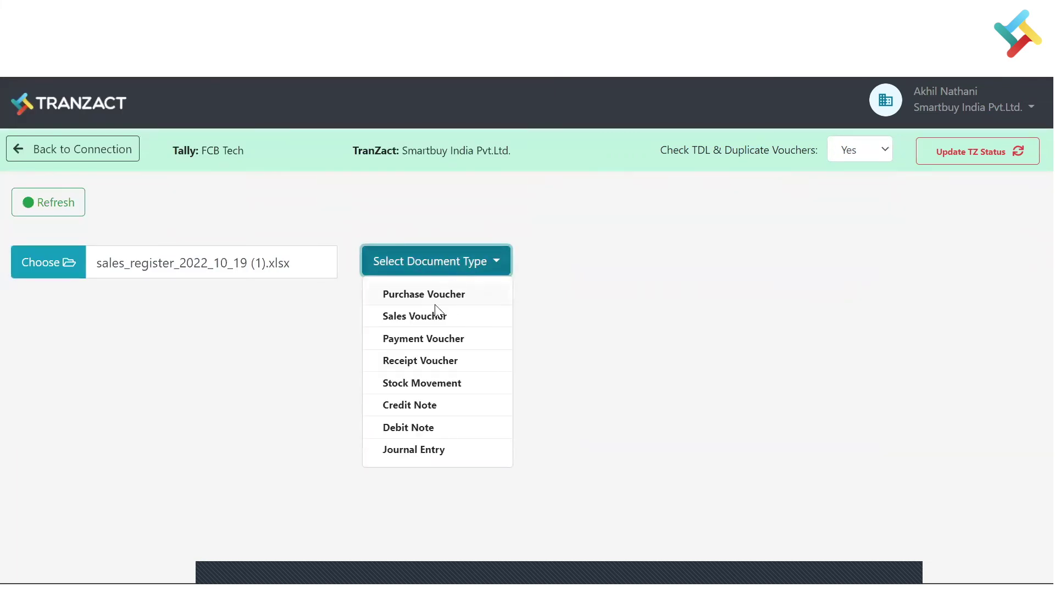
left_click(418, 319)
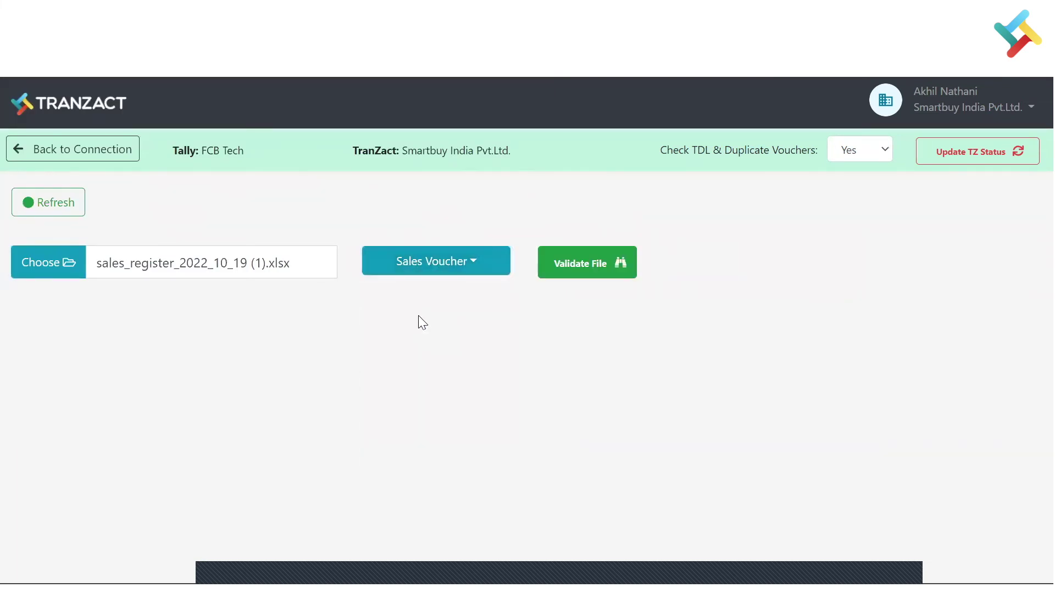
Validate the file and approve creating stock items Finished Good 1 and Main Finished Good.
left_click(600, 264)
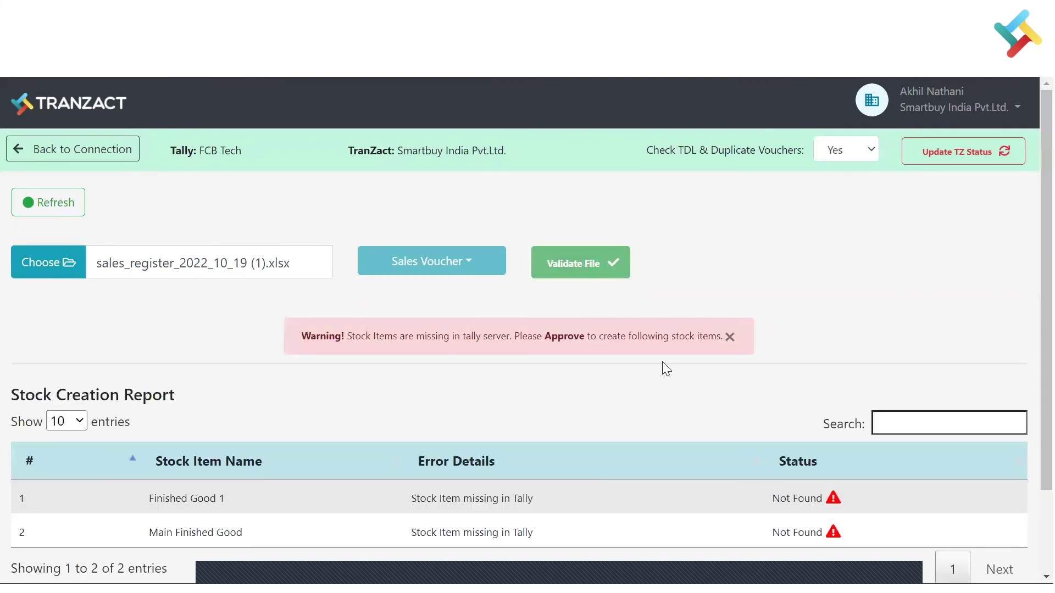
scroll(661, 362, "down", 2)
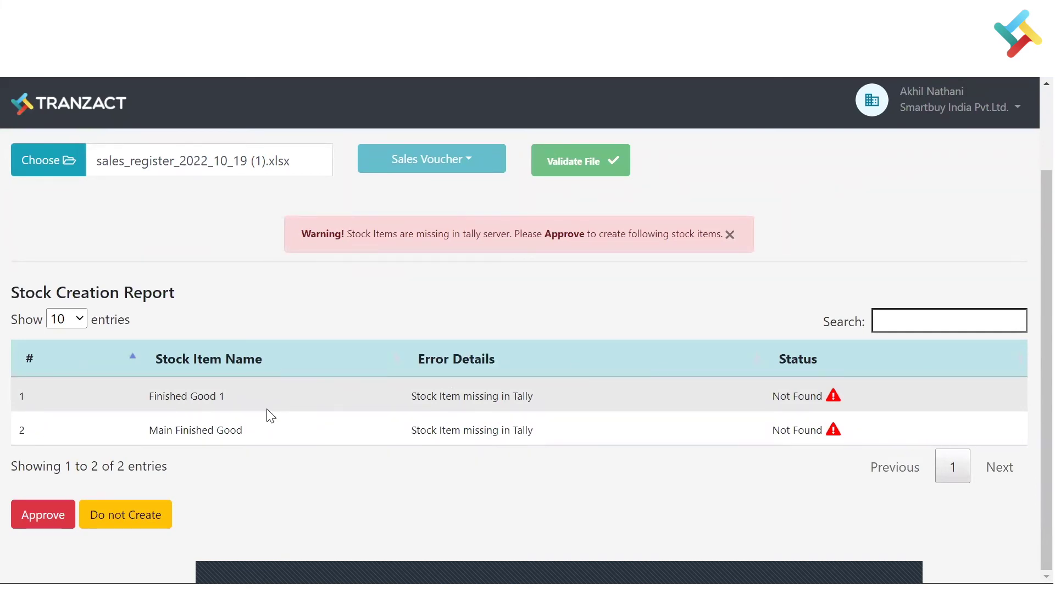
left_click(61, 525)
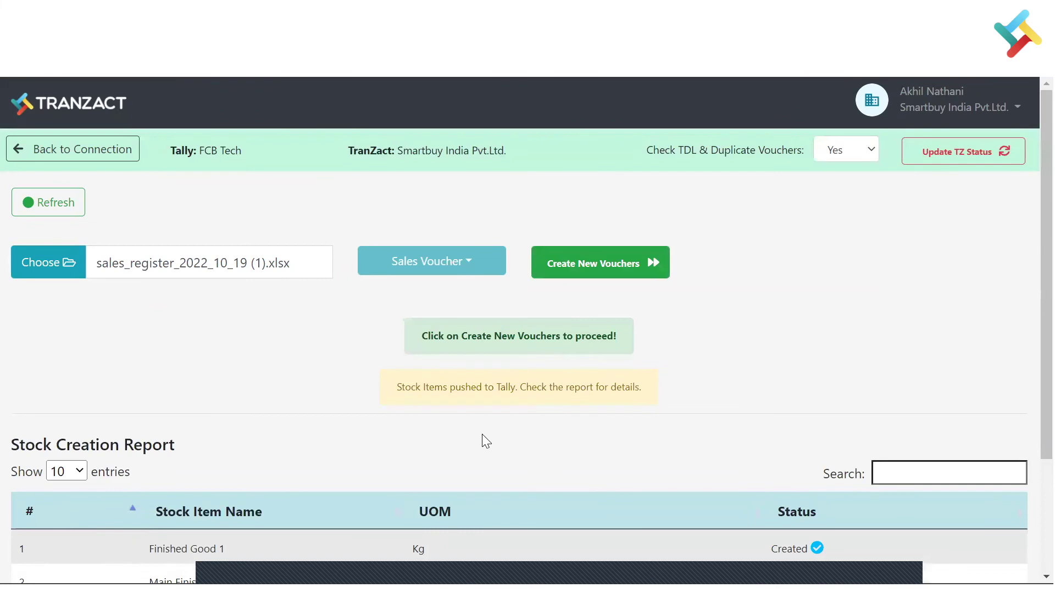
scroll(483, 434, "down", 3)
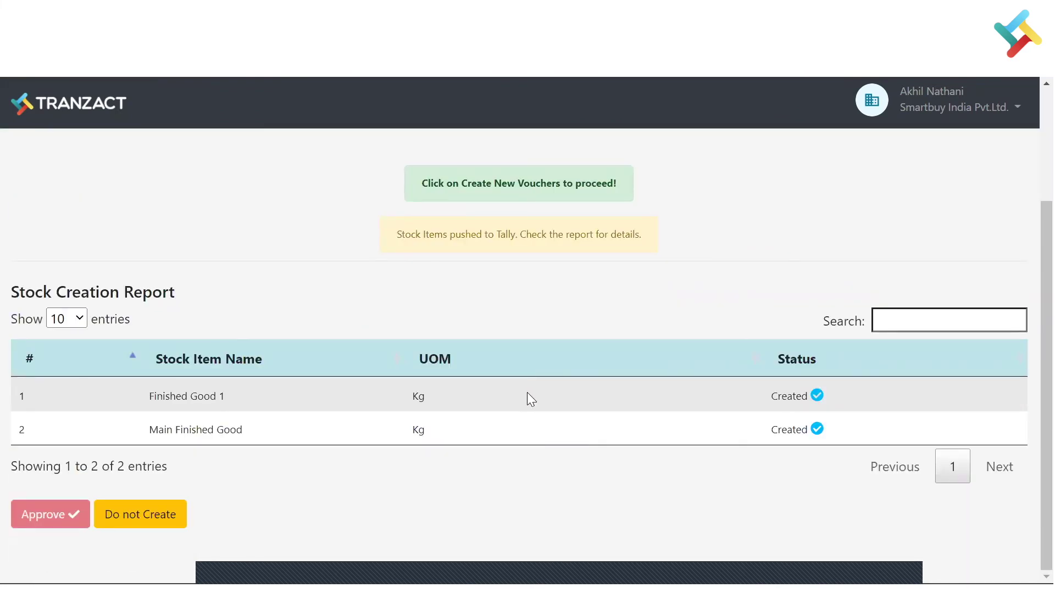
scroll(526, 392, "up", 3)
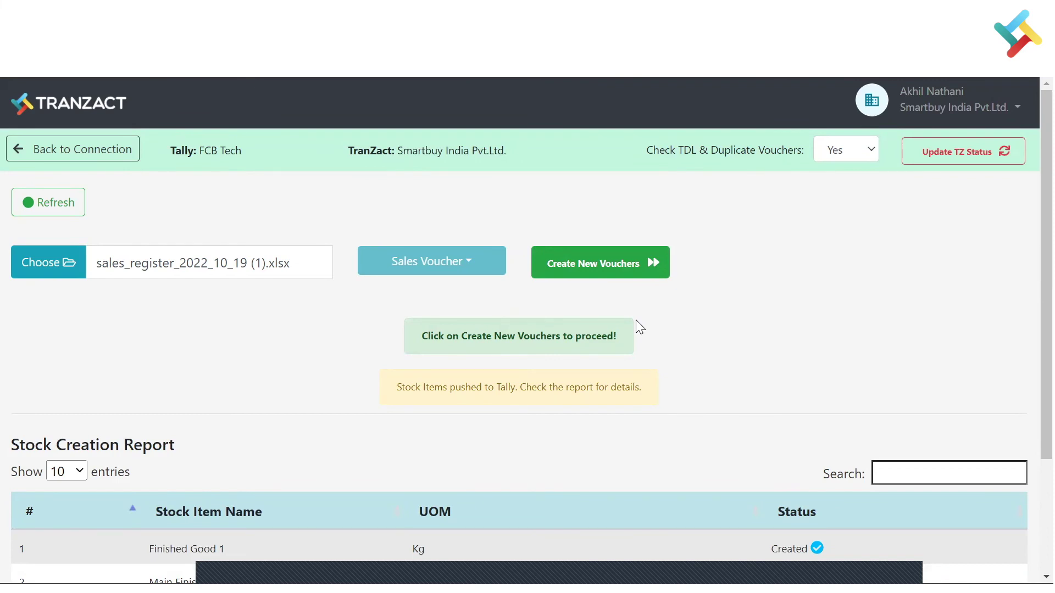
scroll(635, 327, "down", 3)
Create the new sales vouchers in Tally from the uploaded register.
scroll(635, 327, "up", 3)
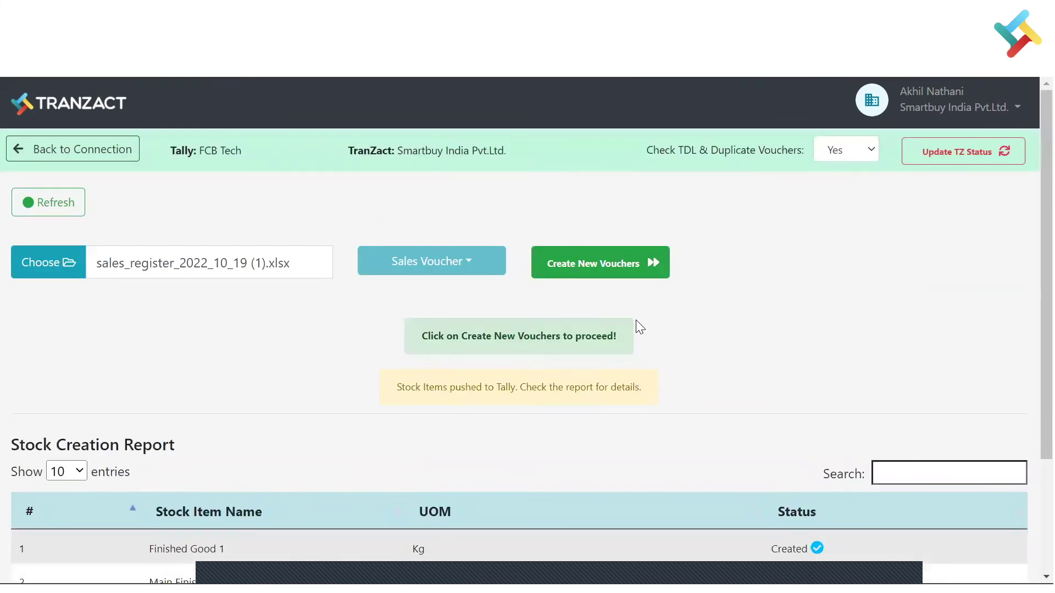
left_click(566, 263)
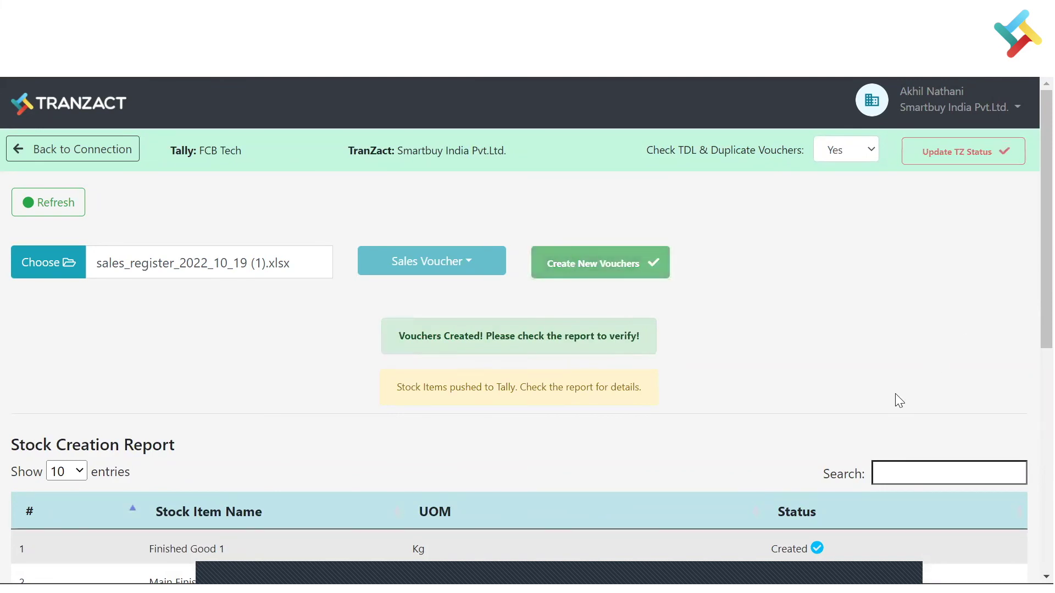